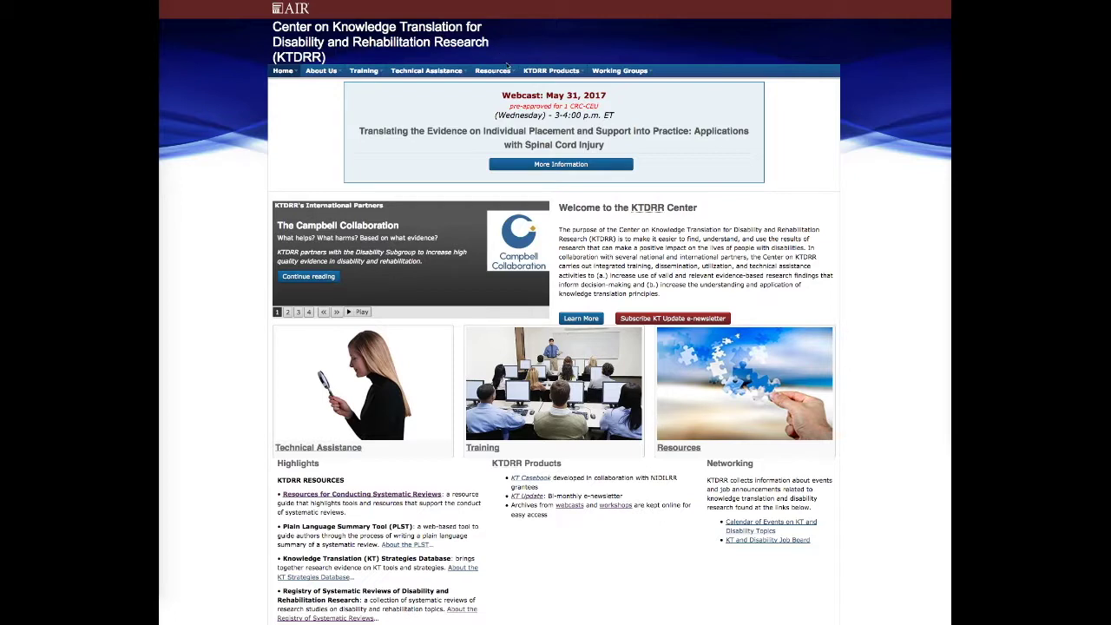
Step: Open the Registry of Systematic Reviews from the site's resources and view its About Registry page
click(507, 66)
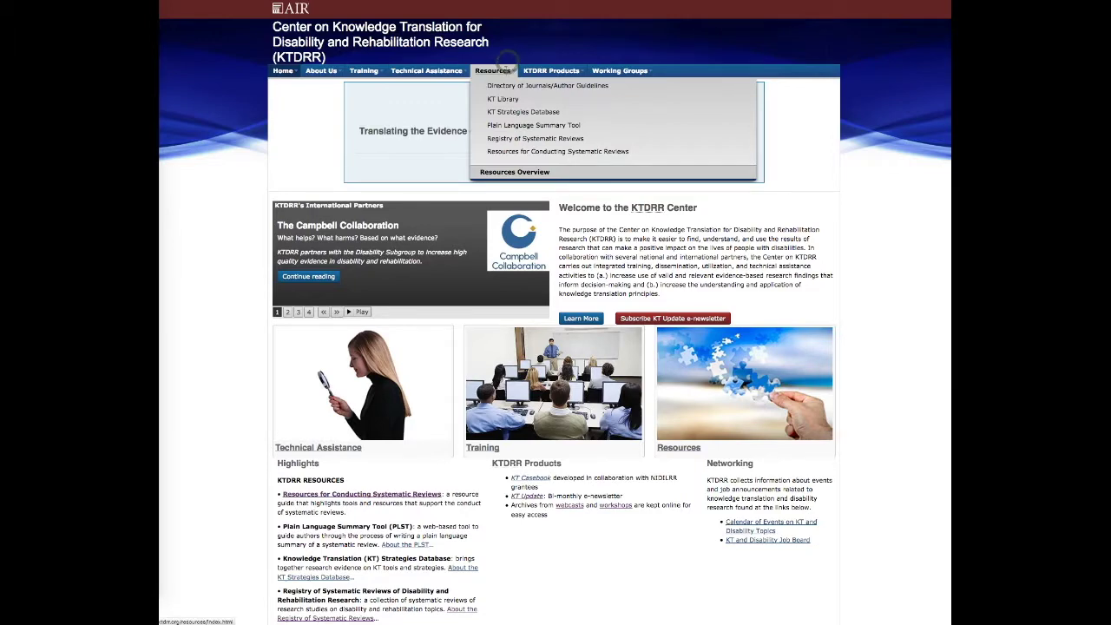
click(513, 142)
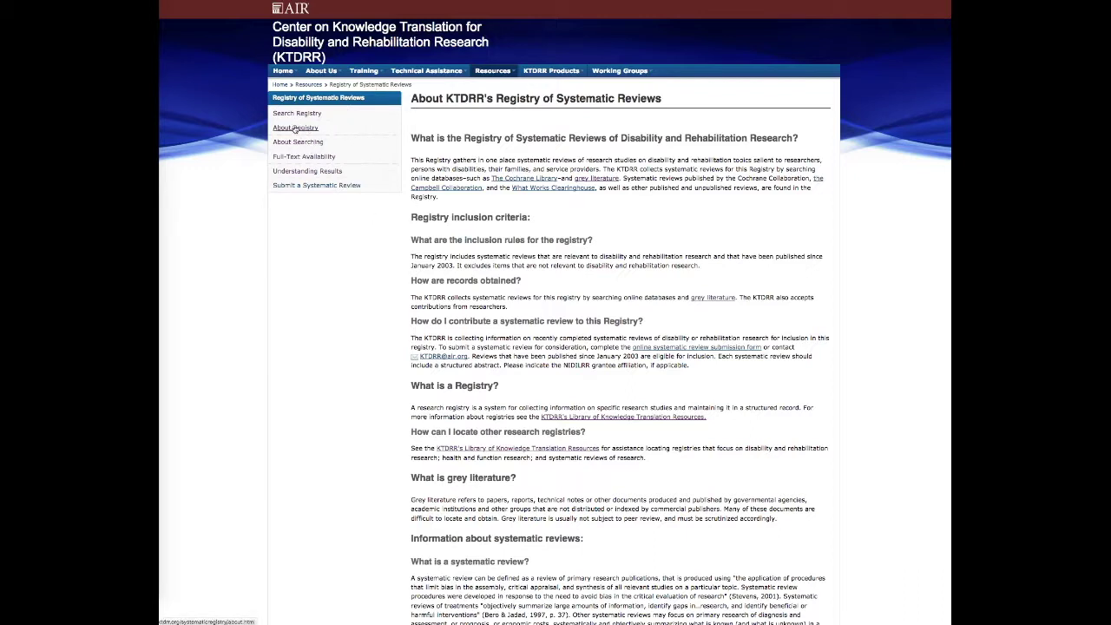
click(295, 128)
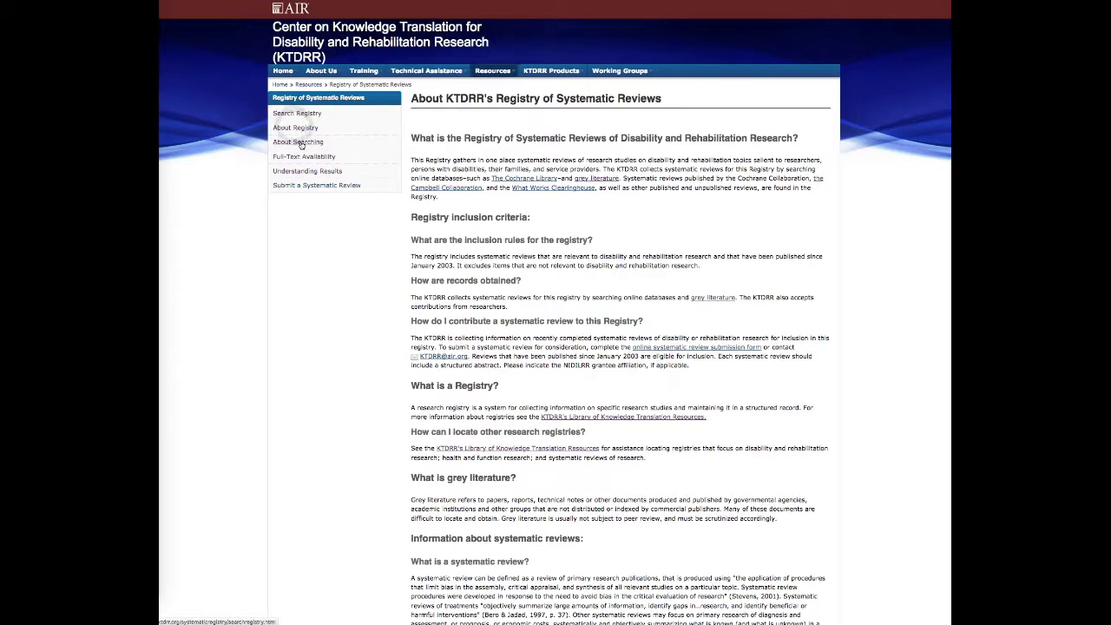
Step: Open the About Searching page and look over the instructions for searching the registry
click(298, 141)
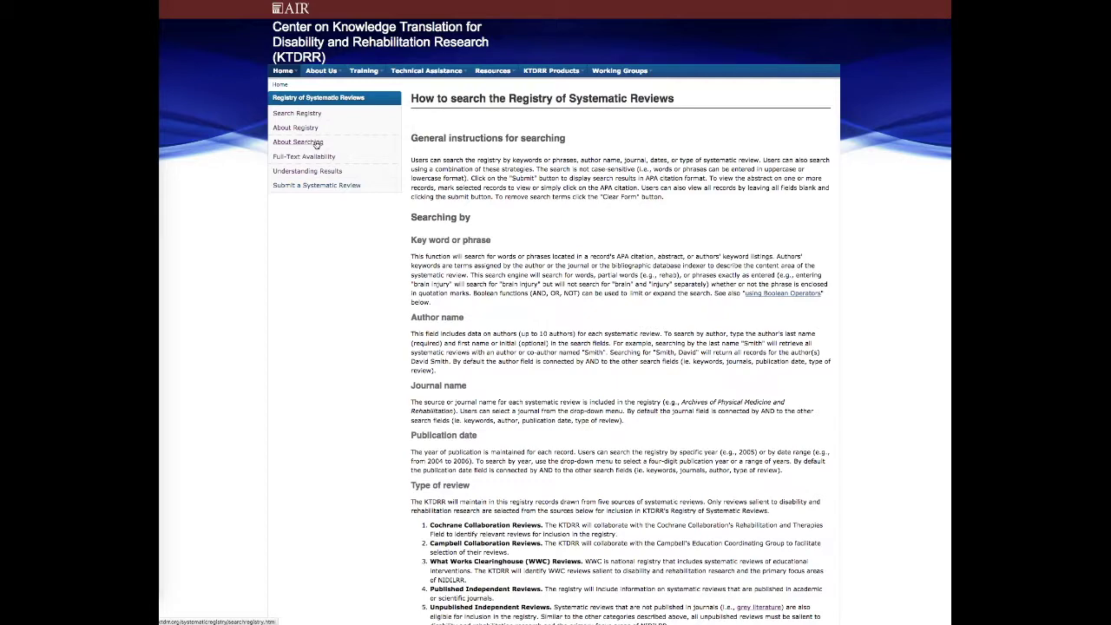
scroll(370, 175, down, 1)
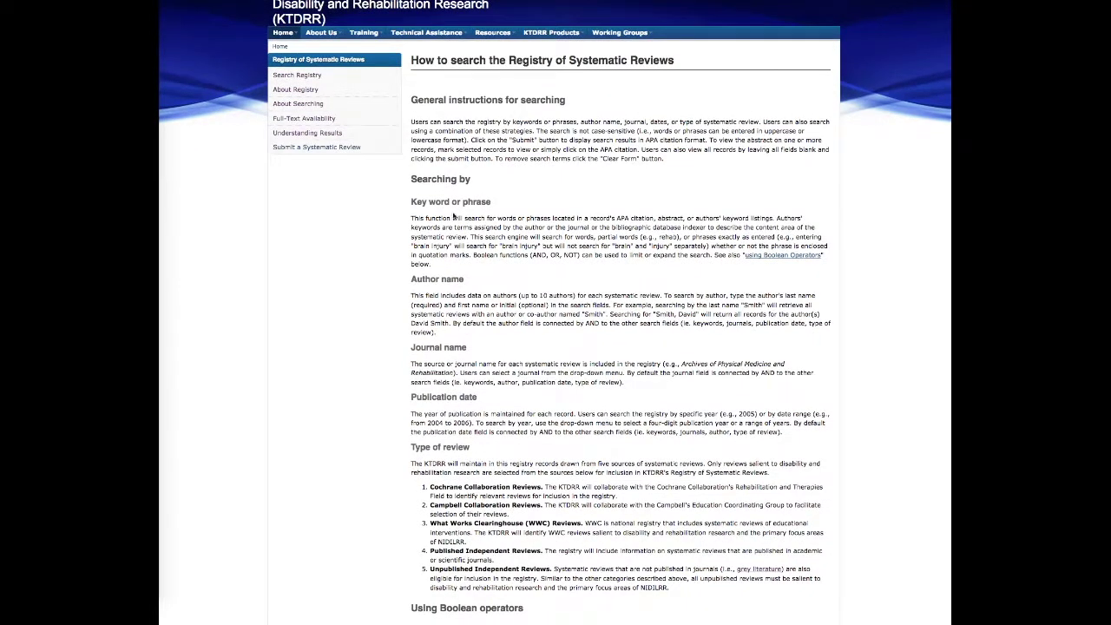
scroll(453, 217, up, 1)
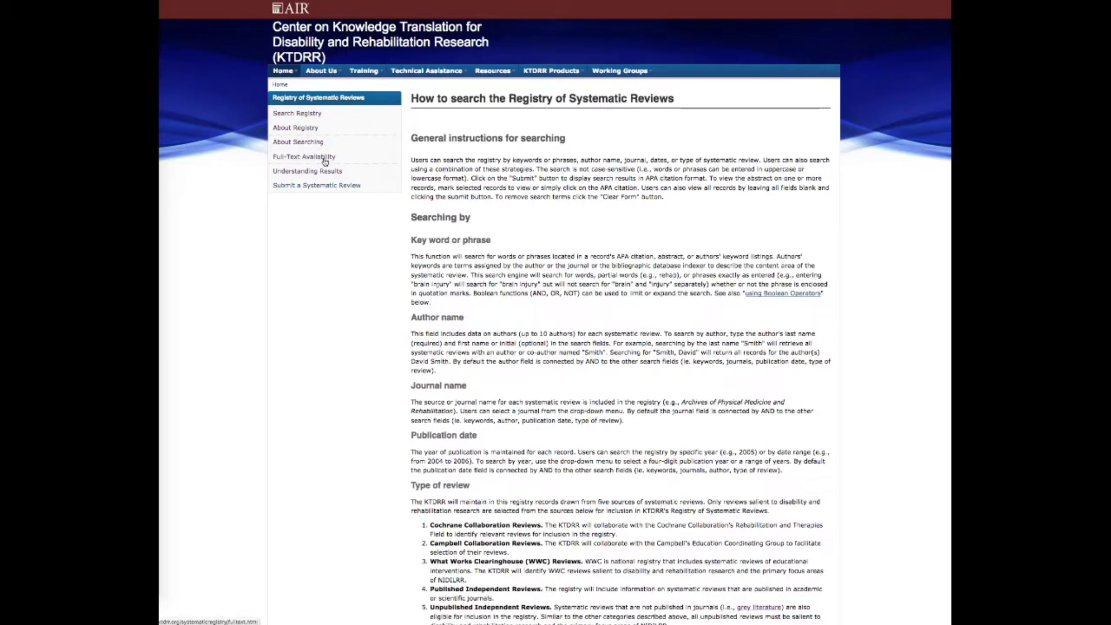
Step: Open the registry search and find records matching the keywords Disability and Rehabilitation
click(296, 113)
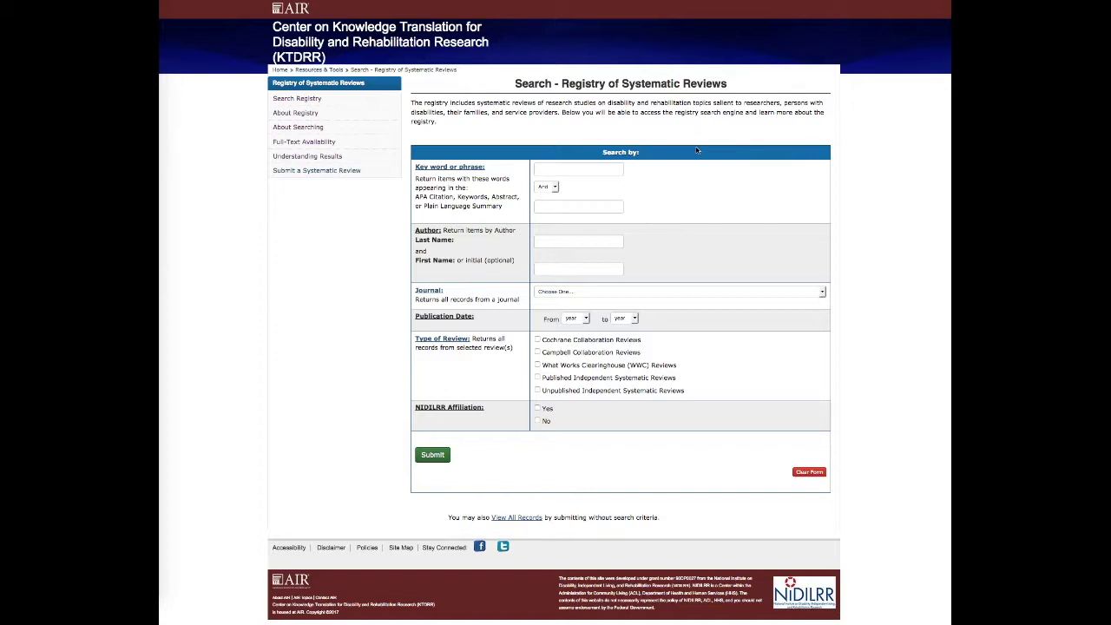
click(603, 167)
text(Disability)
key(Tab)
key(Tab)
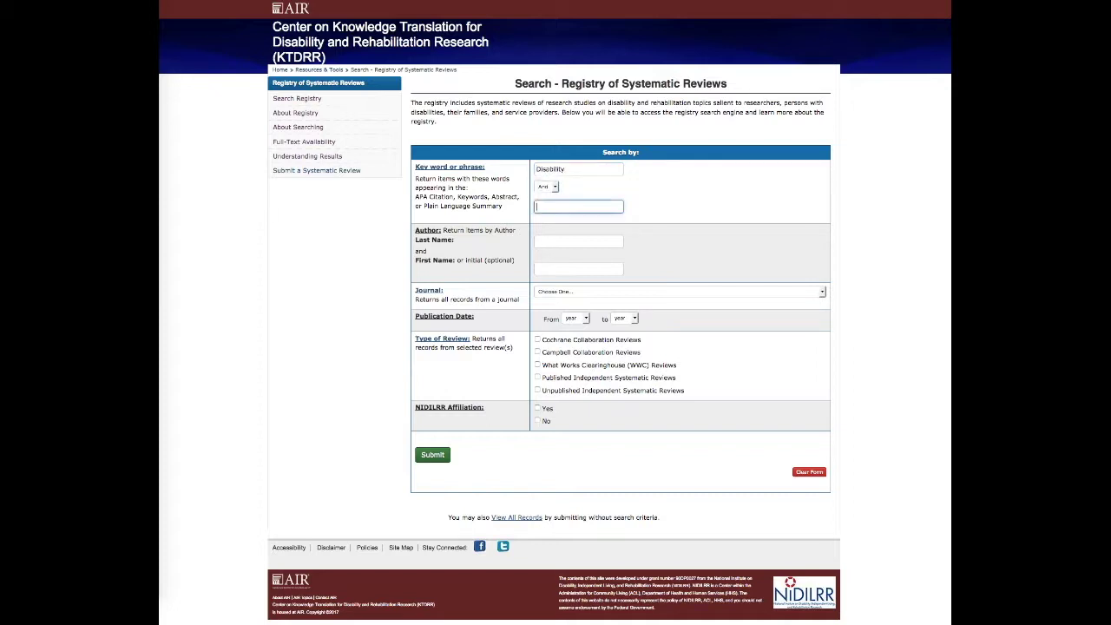
text(Rehabilitation)
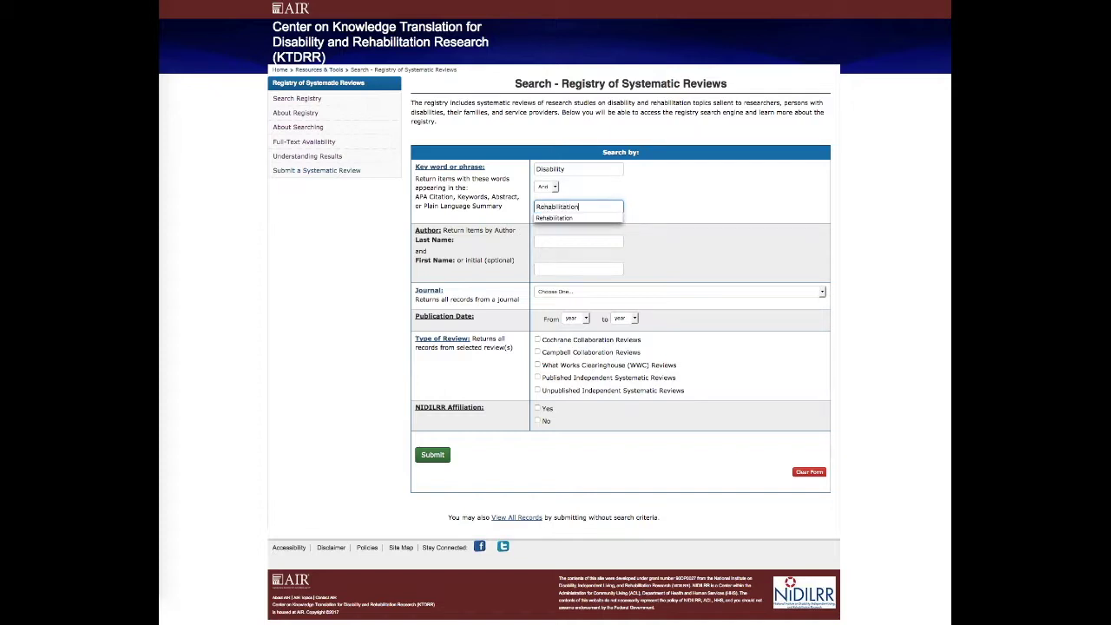
key(Tab)
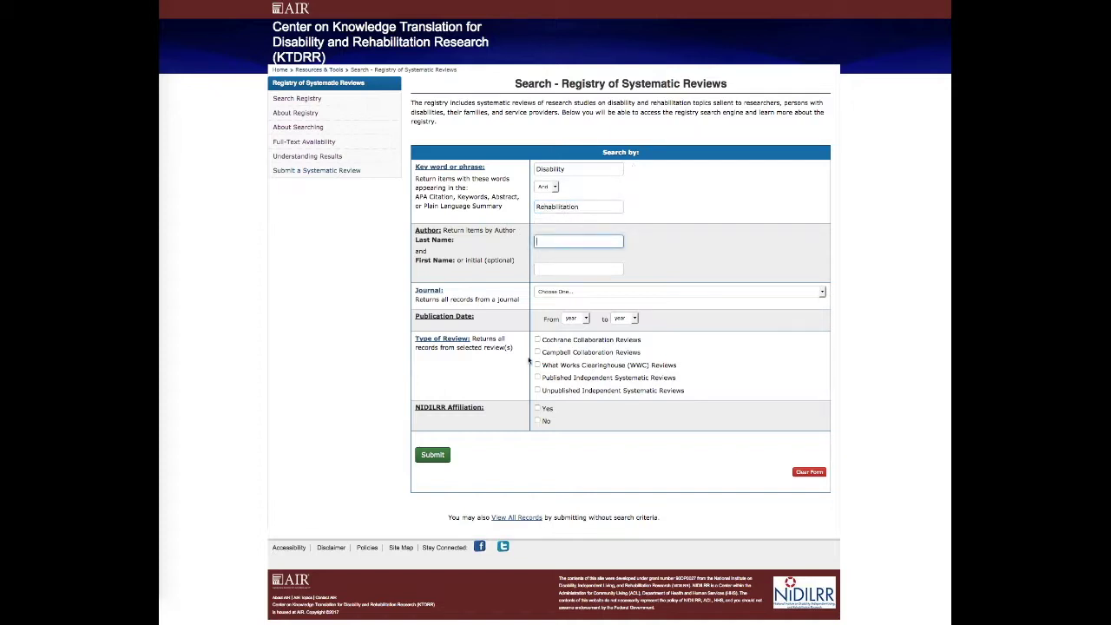
click(439, 455)
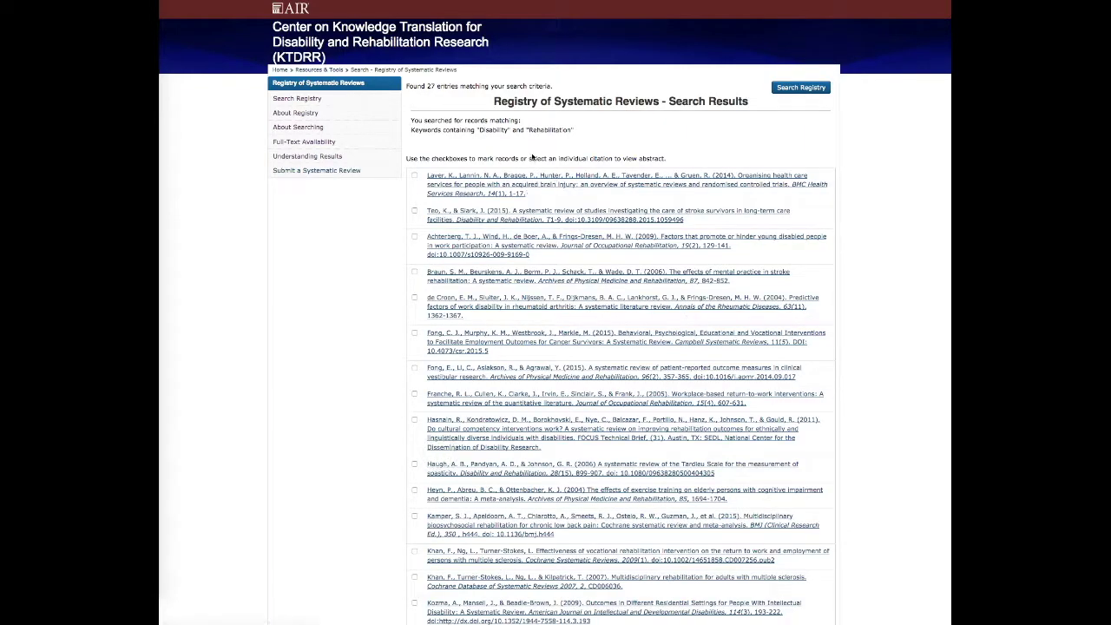
Step: View the abstract of the 2015 review on stroke survivors in long-term care facilities, and return to the search form
double_click(430, 88)
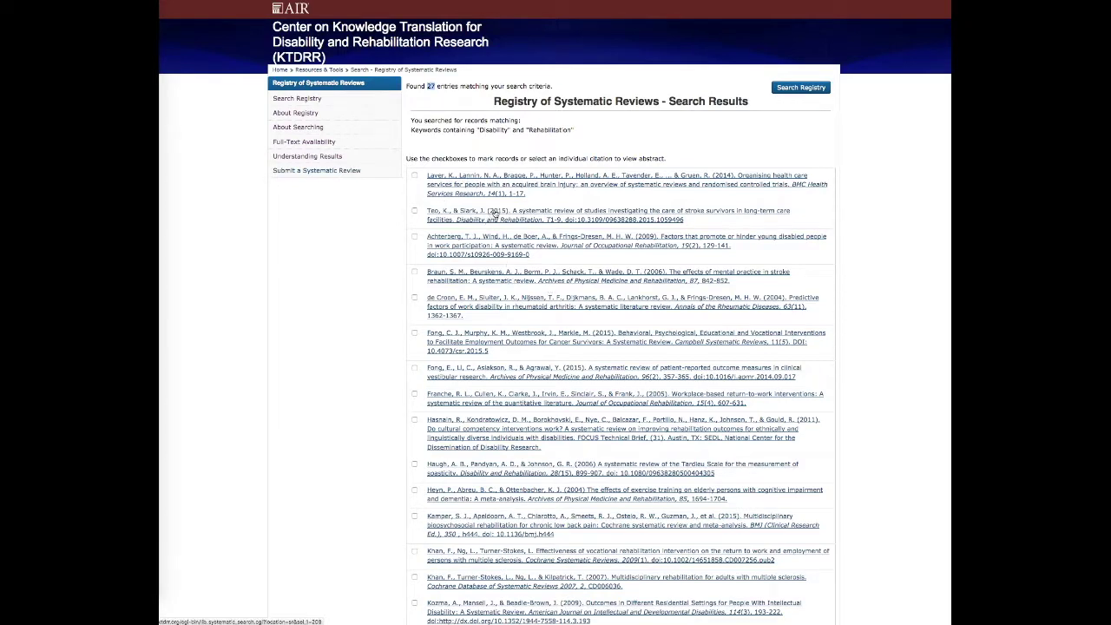
click(495, 212)
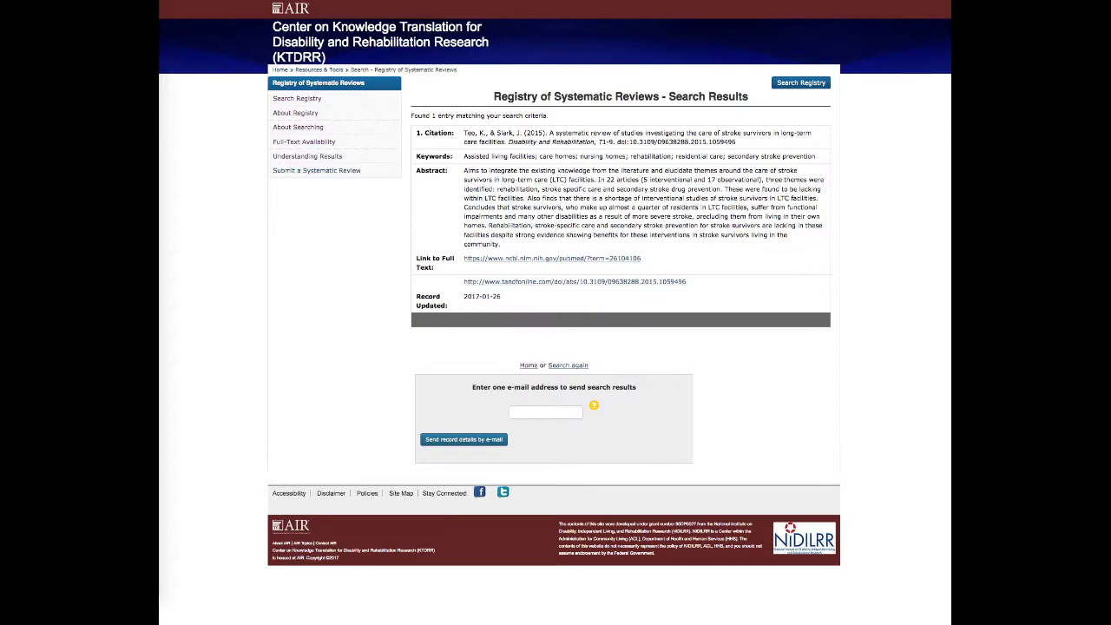
key(alt+Left)
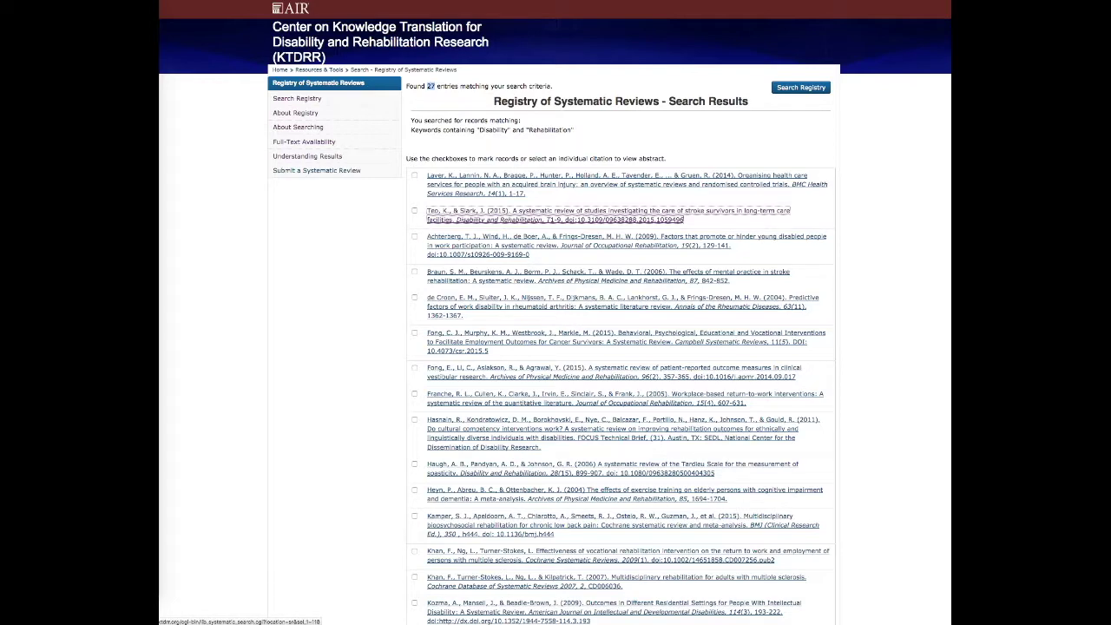
key(alt+Left)
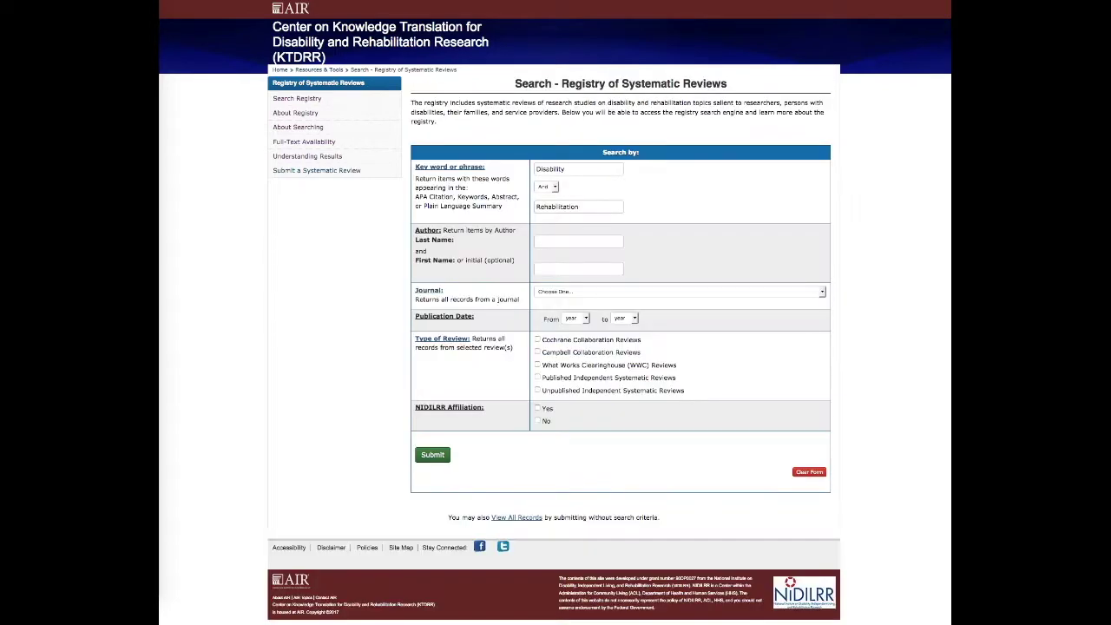
Step: Clear the search form and search the registry by the author's last name
click(811, 474)
click(567, 239)
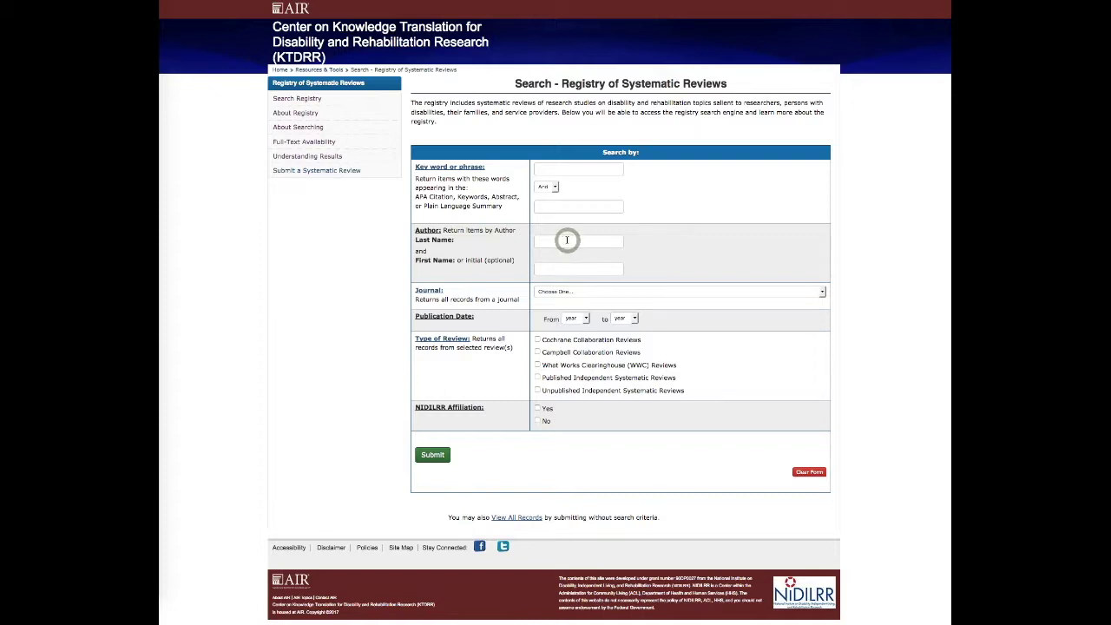
text(Murphy)
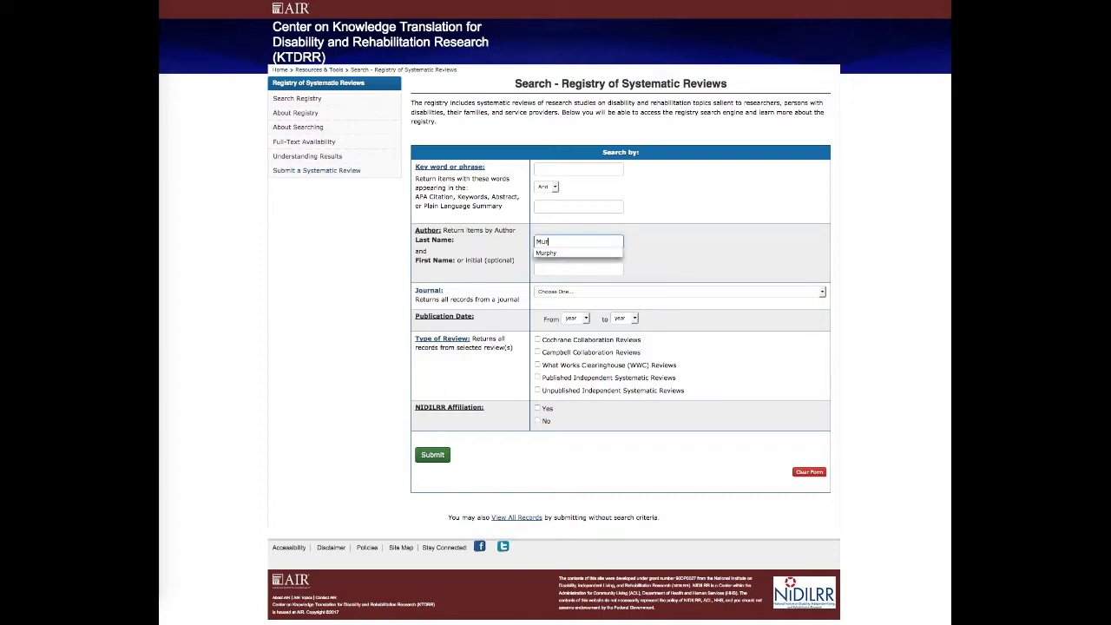
click(431, 455)
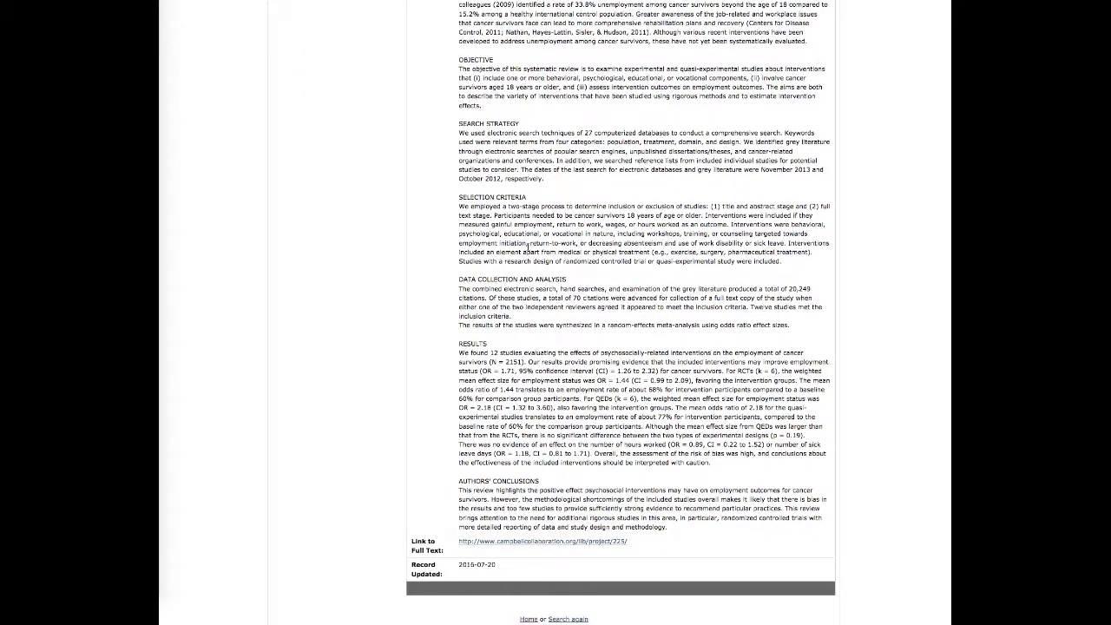
Step: Look through the cancer survivor employment review's abstract and open its Campbell Collaboration full-text link
scroll(527, 247, down, 1)
scroll(573, 220, up, 3)
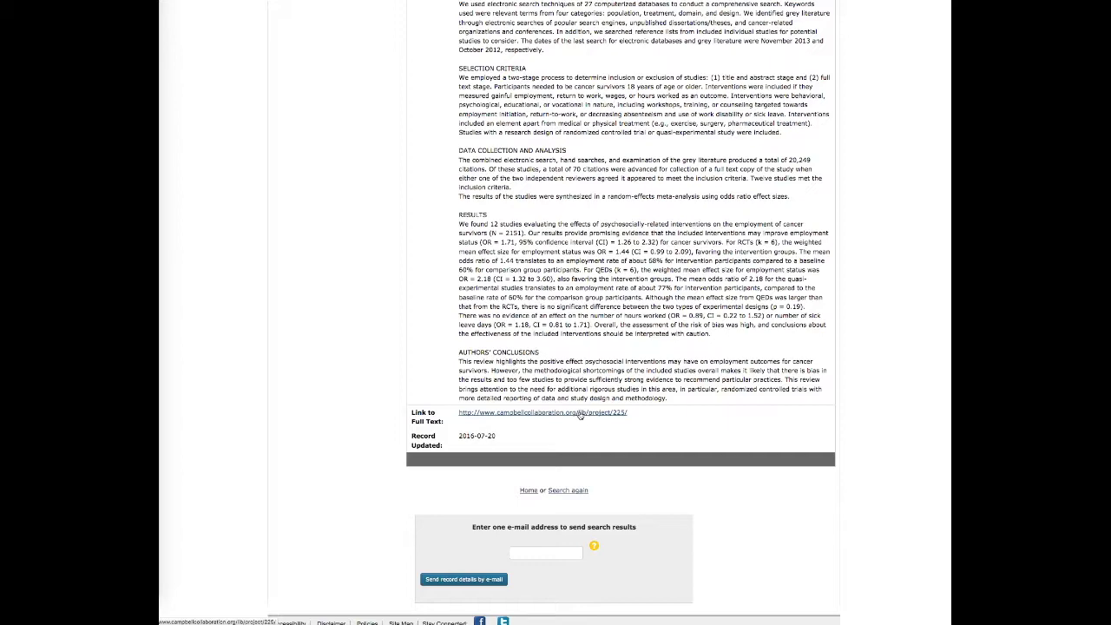
click(573, 413)
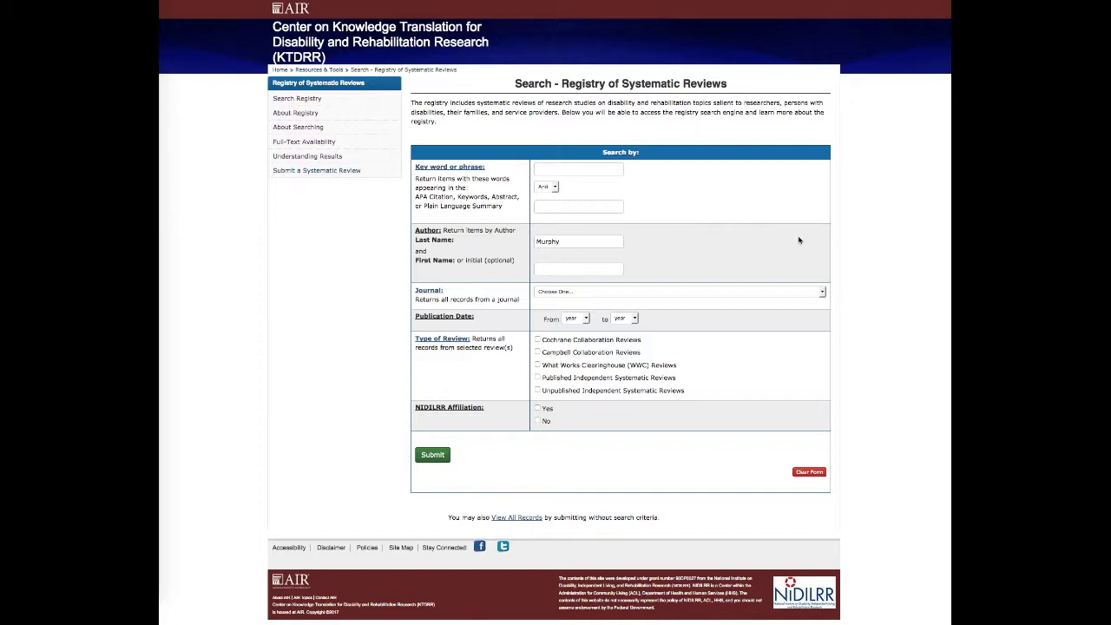
Step: Clear the author search and search the registry for records from the journal Physical Therapy
click(561, 237)
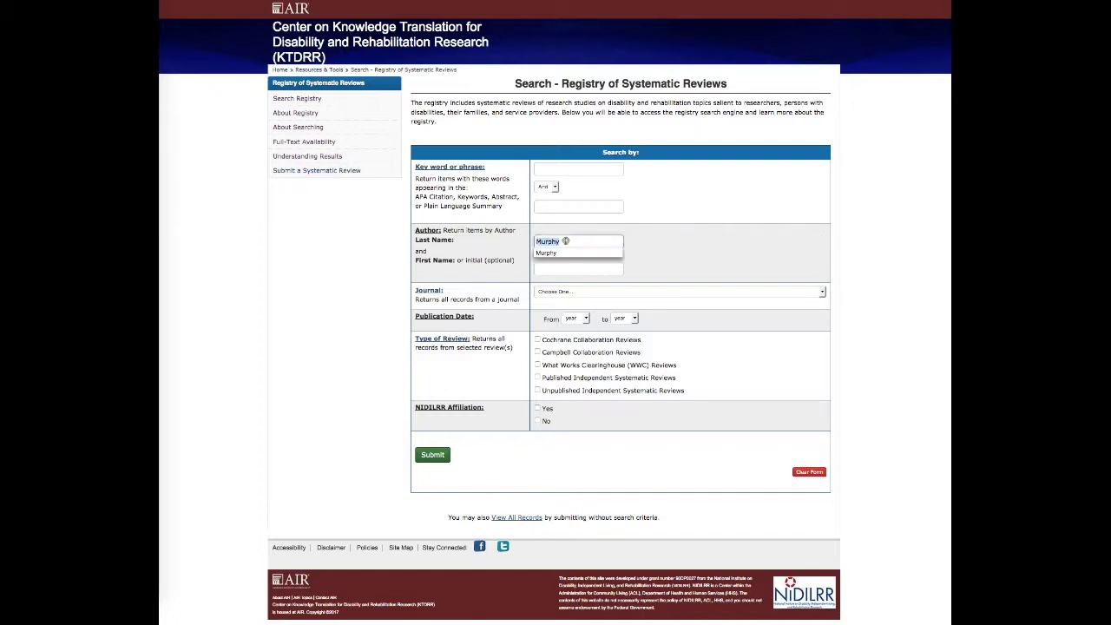
click(804, 472)
click(564, 292)
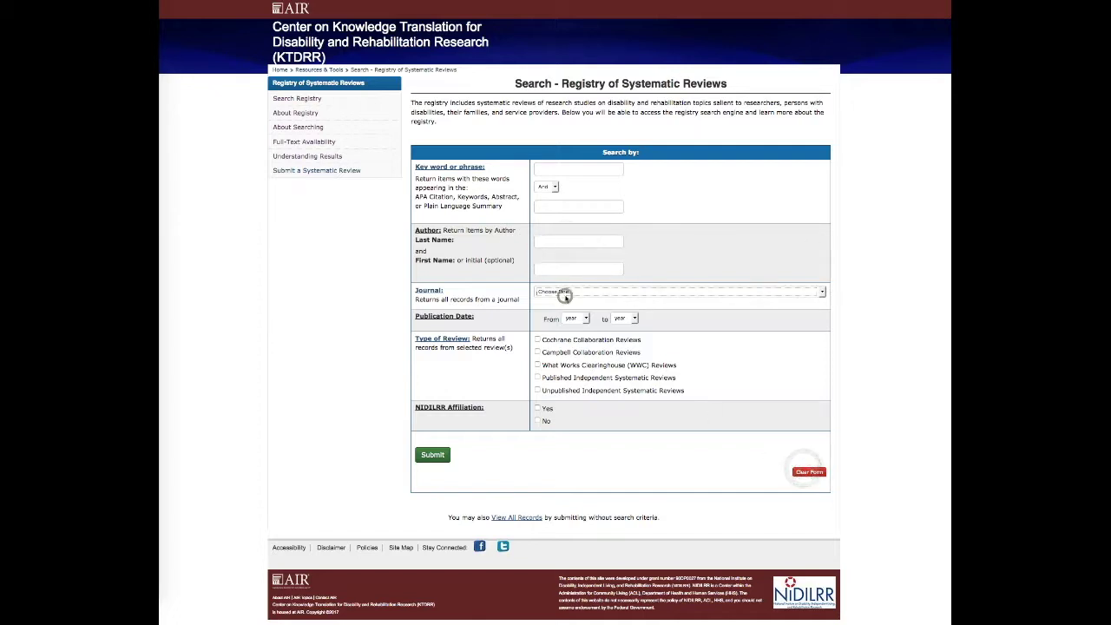
click(566, 292)
click(566, 293)
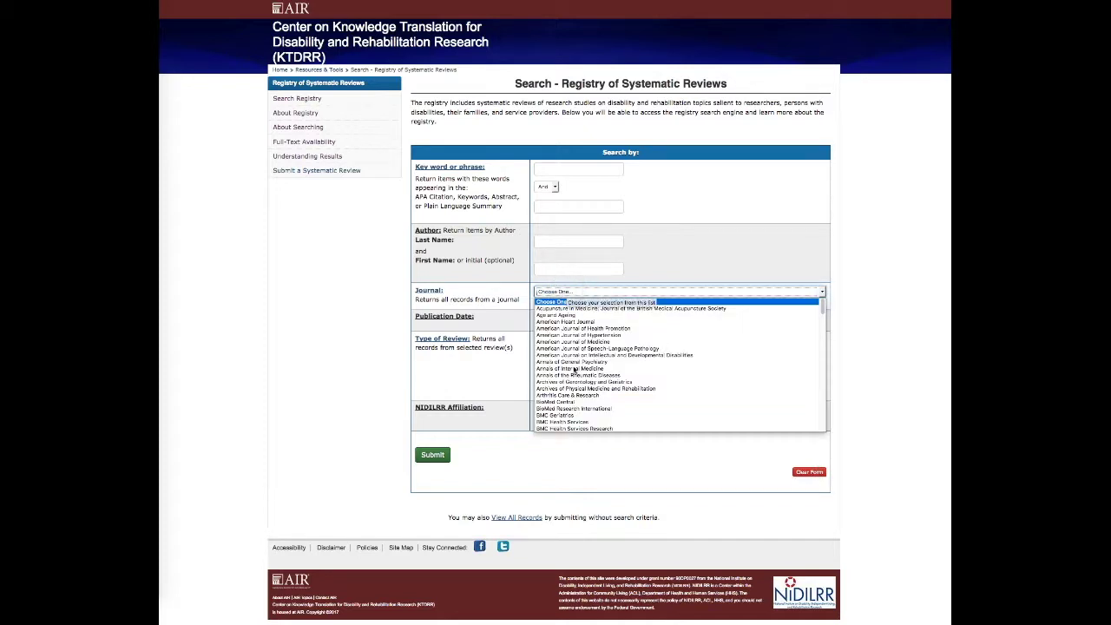
scroll(598, 364, down, 4)
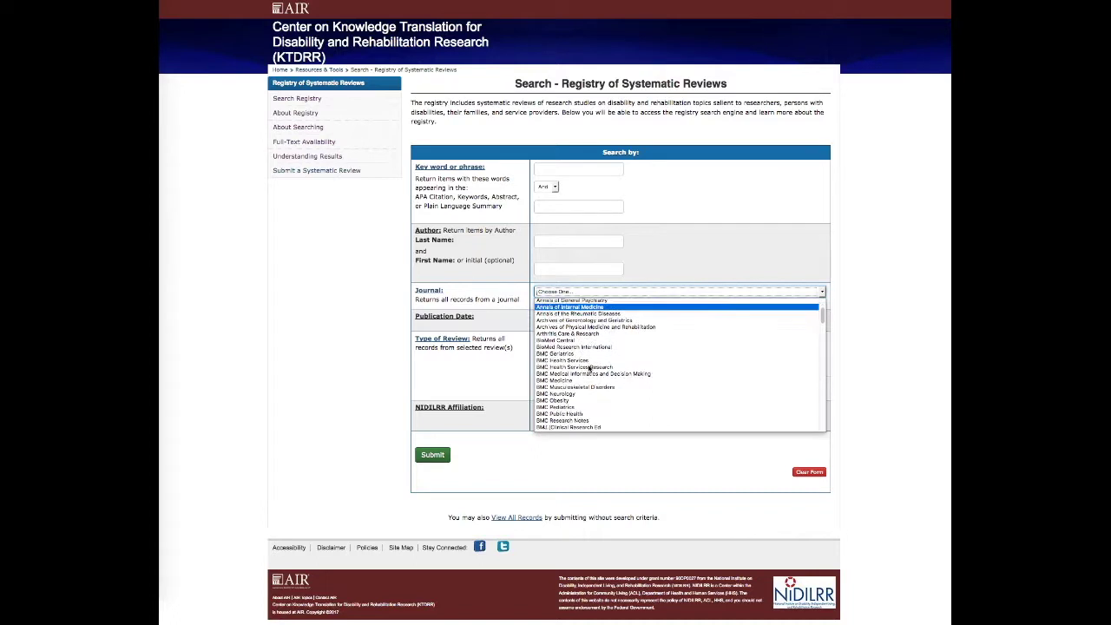
scroll(588, 370, down, 1)
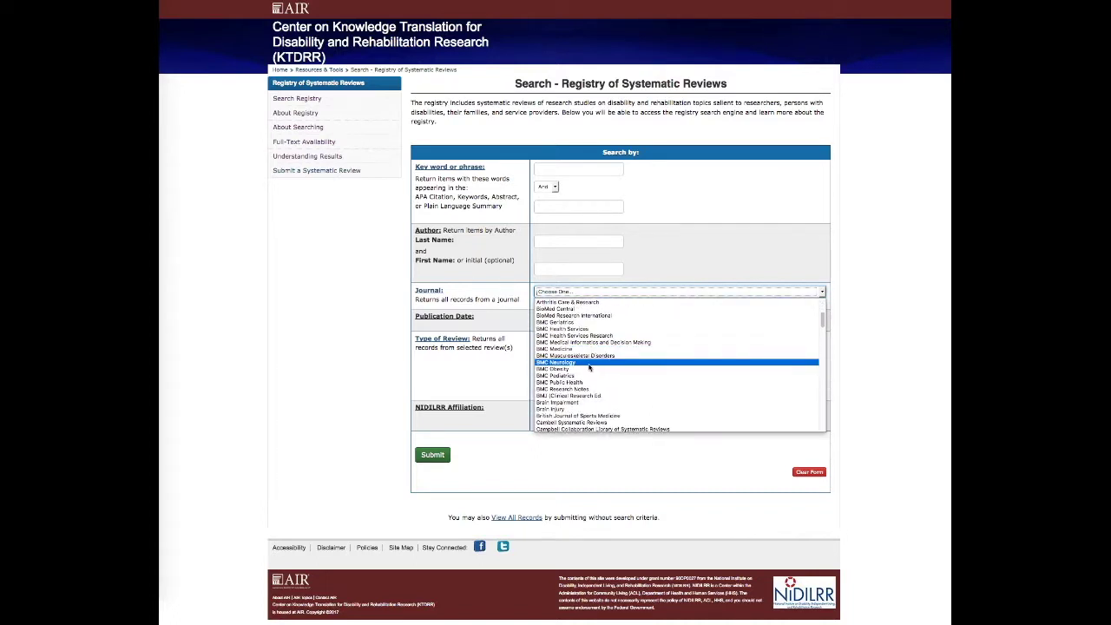
scroll(589, 368, down, 15)
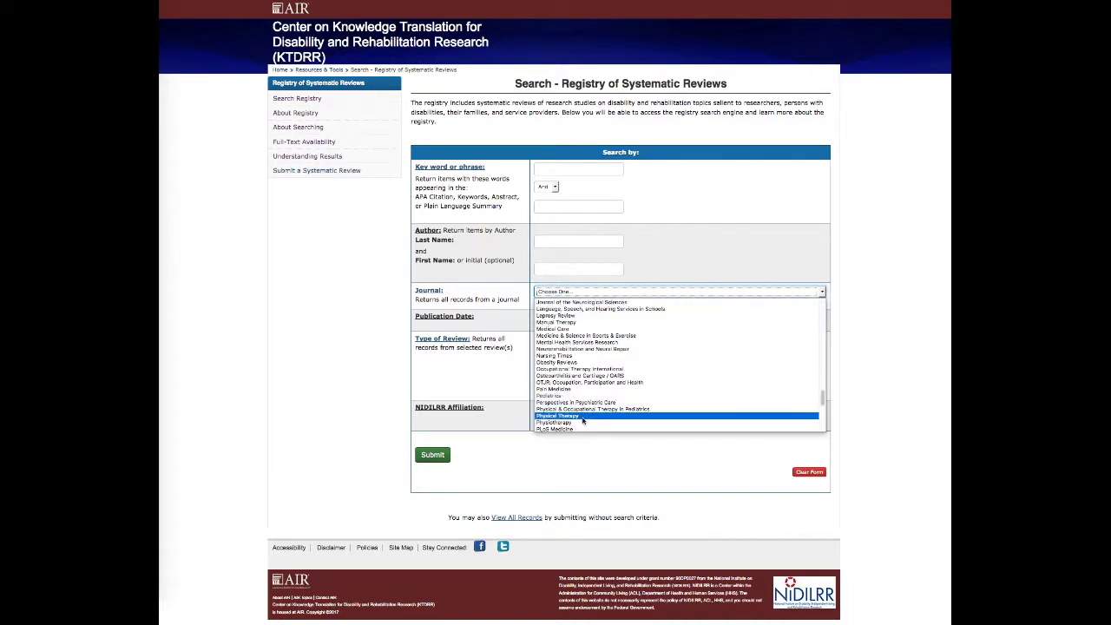
click(583, 417)
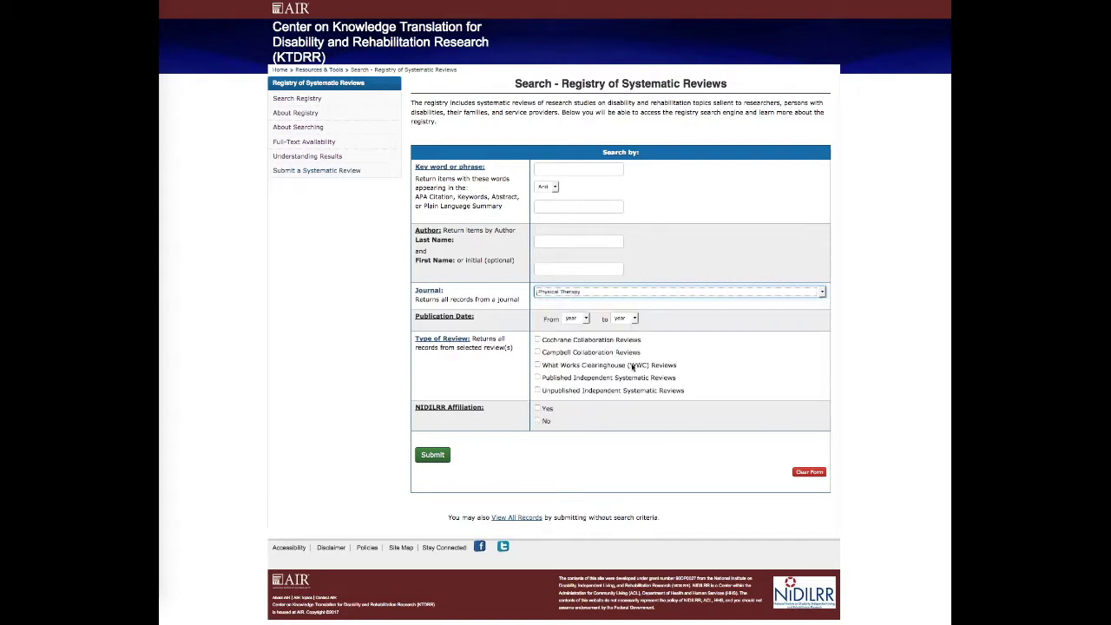
click(432, 454)
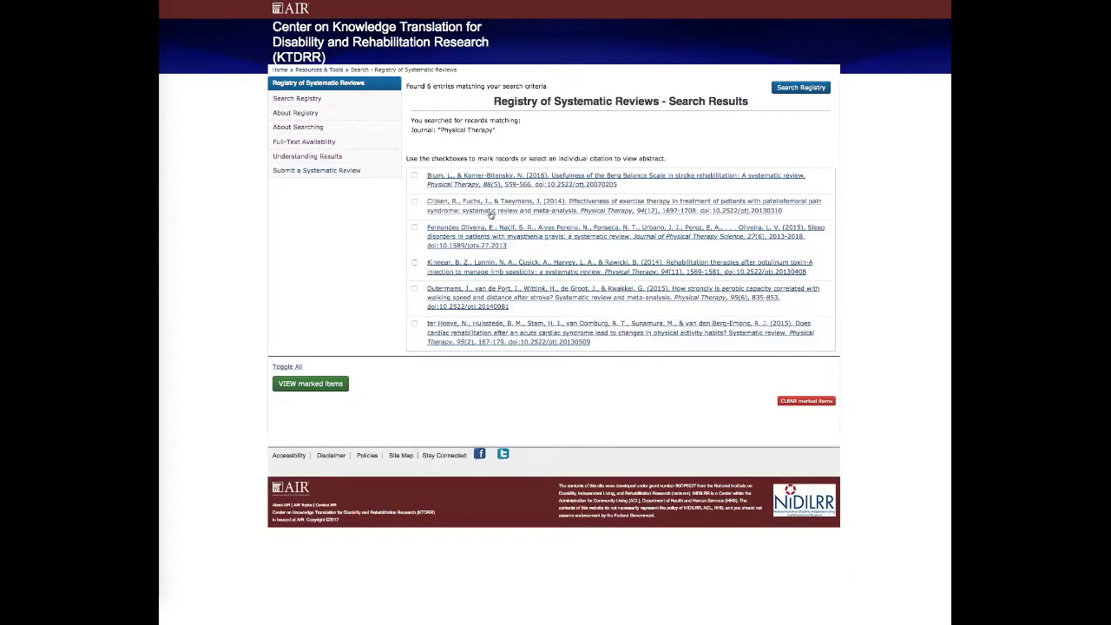
Step: Mark all of the Physical Therapy search results and view the marked items
click(429, 86)
drag(427, 86, 453, 90)
click(453, 89)
click(291, 366)
click(312, 387)
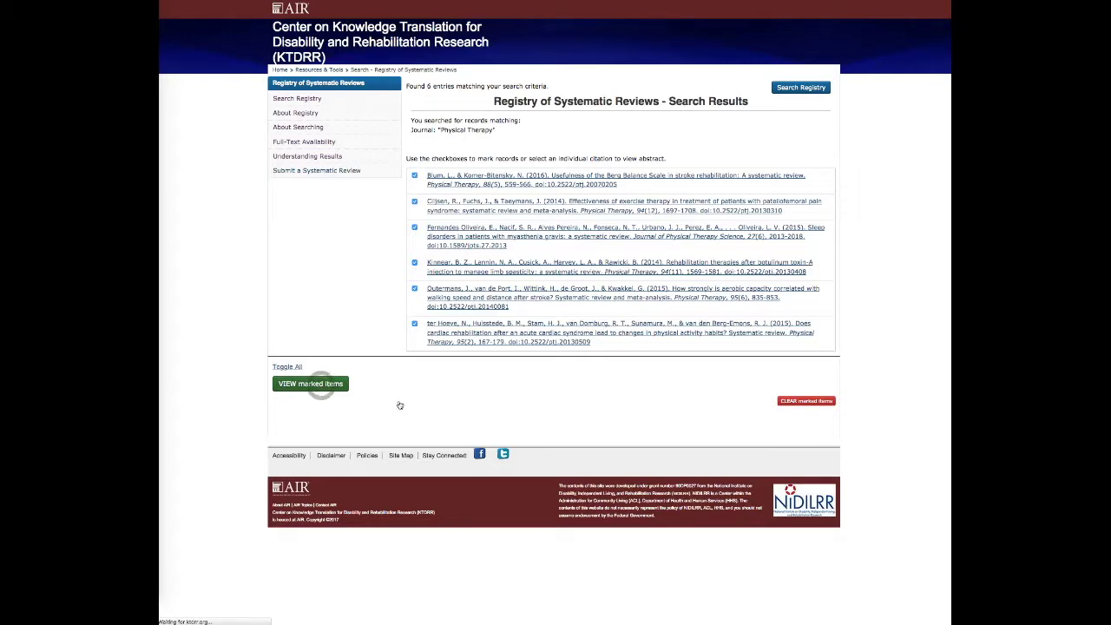
Step: Look through the marked records down to the field for e-mailing results, and return to a blank registry search form
scroll(548, 303, down, 3)
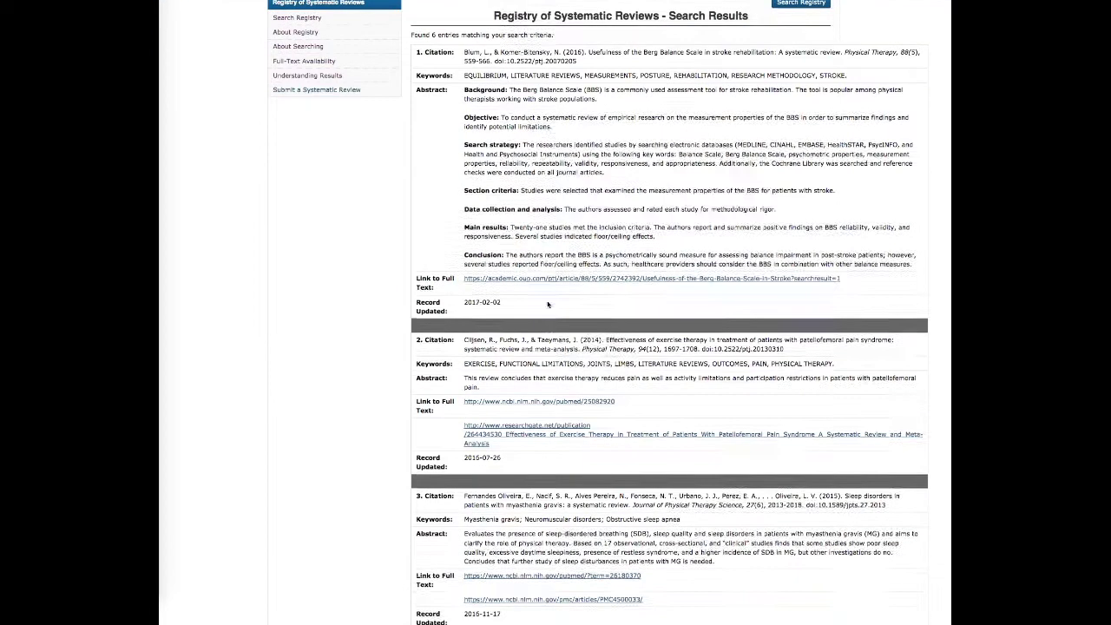
scroll(552, 301, up, 2)
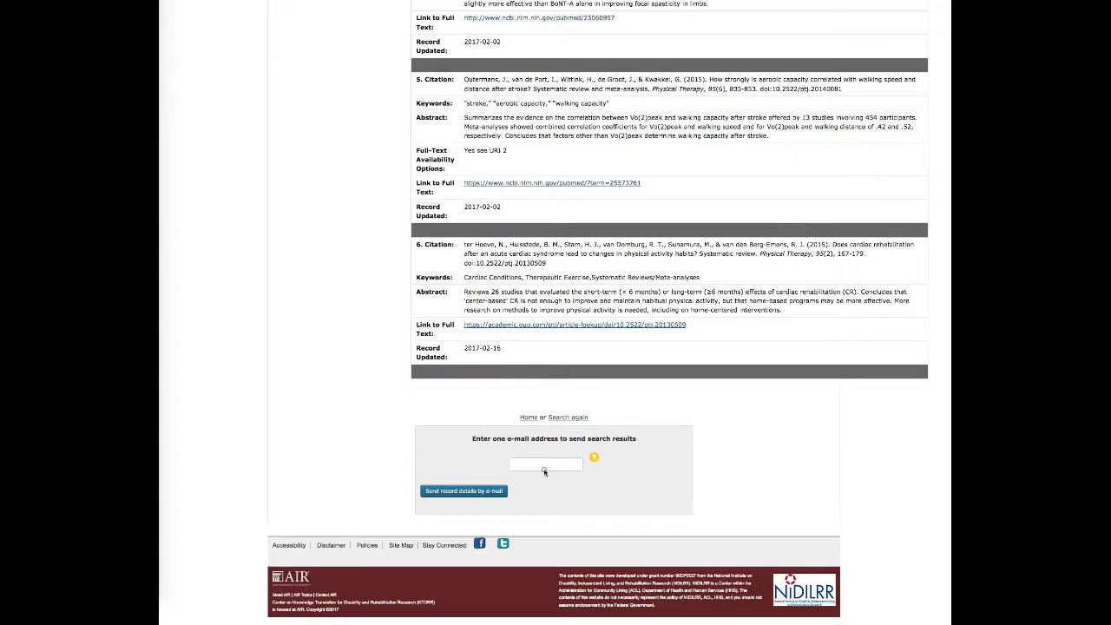
click(544, 467)
scroll(815, 366, up, 15)
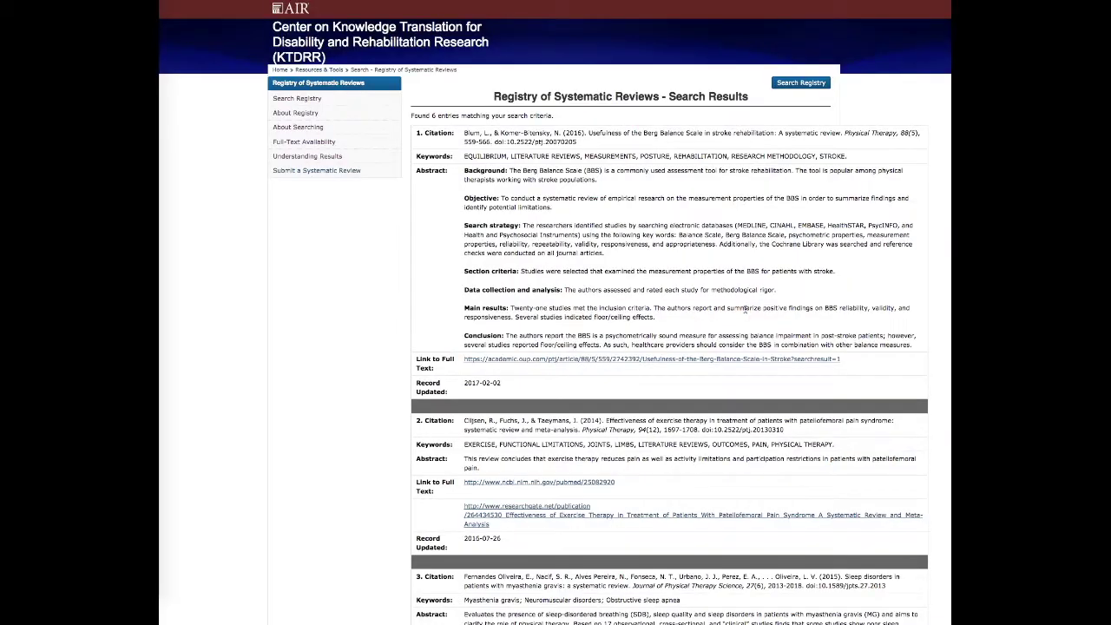
click(316, 100)
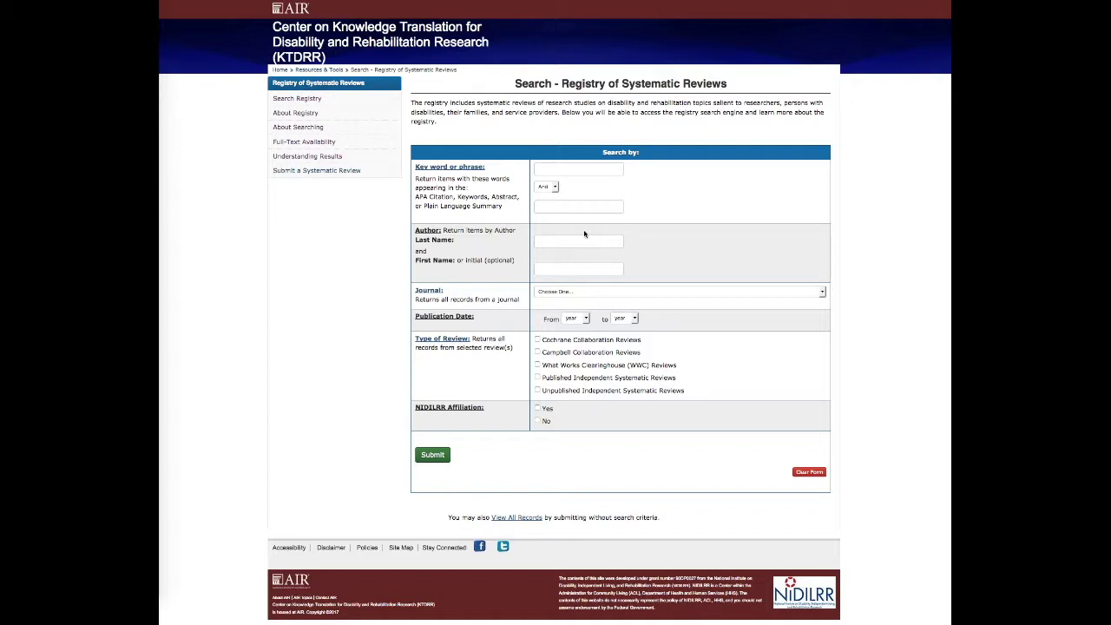